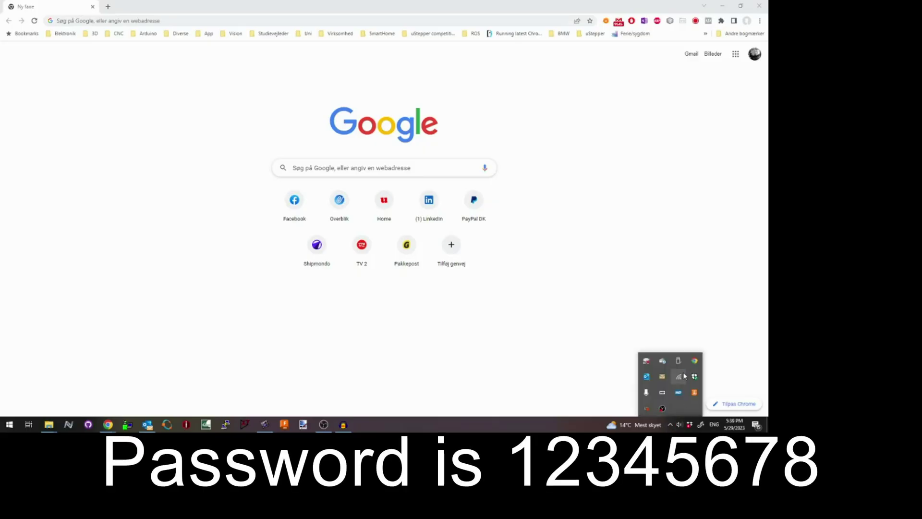
# Join the esp32-mep Wi-Fi network from the taskbar, then return to Chrome.
pyautogui.click(683, 372)
pyautogui.click(688, 262)
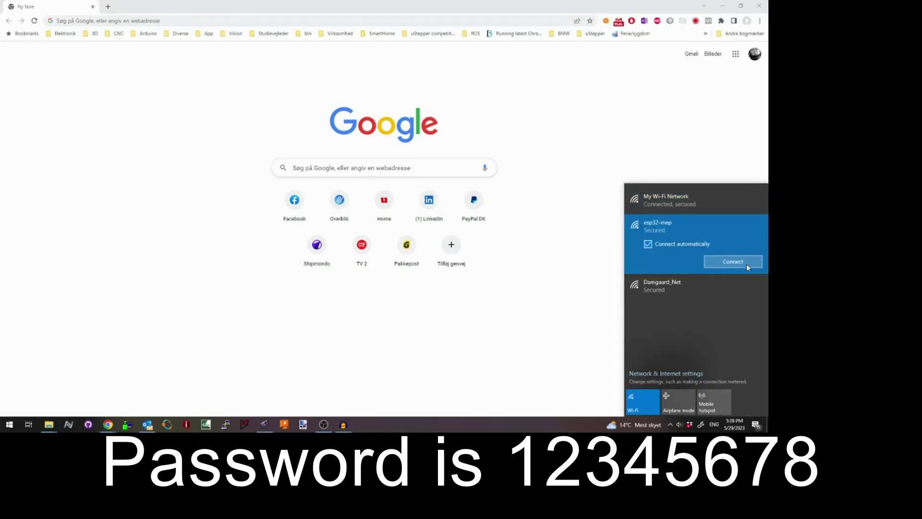
pyautogui.click(742, 263)
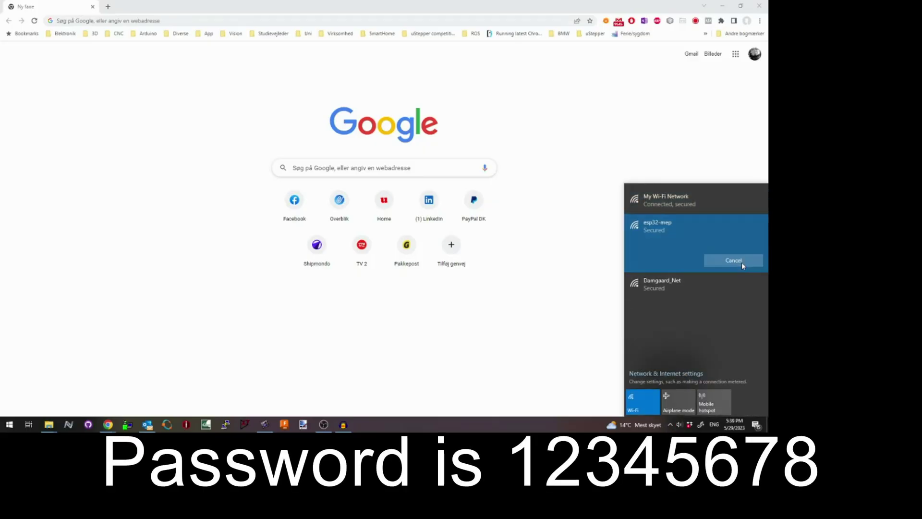
pyautogui.click(496, 369)
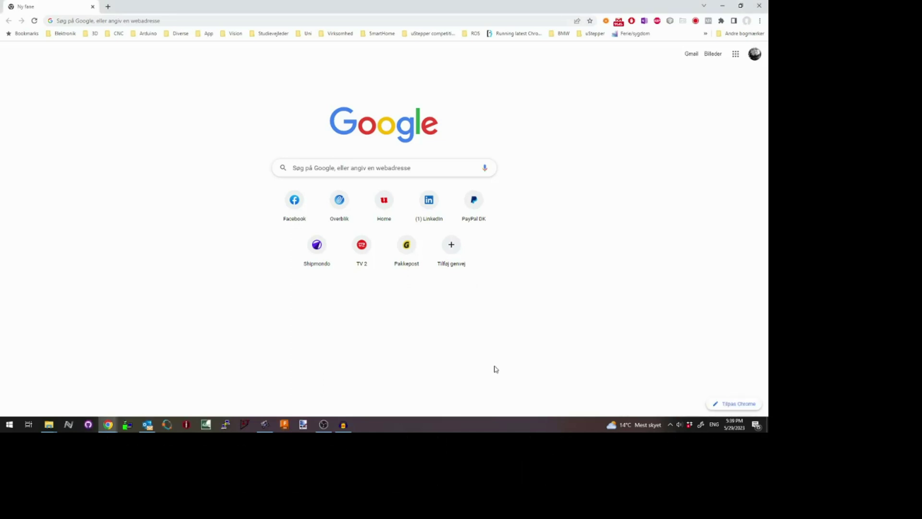
# Load 192.168.4.1 without the /recovery path and log in to the ESP32-MEP module.
pyautogui.click(124, 21)
pyautogui.write('192.168.0.103:8123/lovelace')
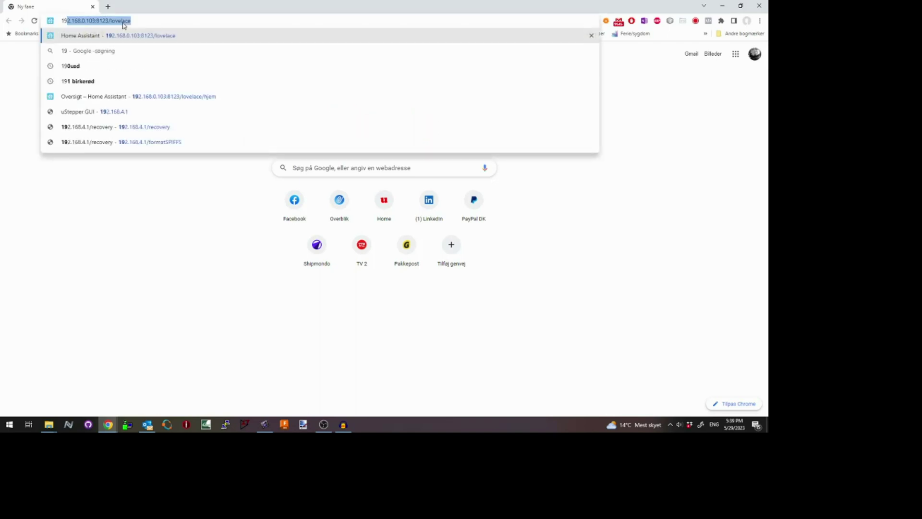
pyautogui.click(161, 127)
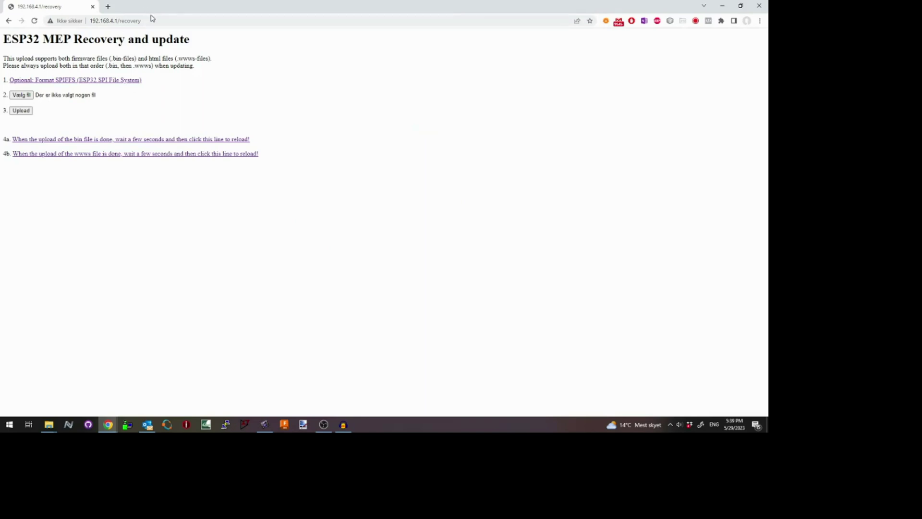
pyautogui.moveTo(144, 20); pyautogui.dragTo(120, 21)
pyautogui.press('BackSpace')
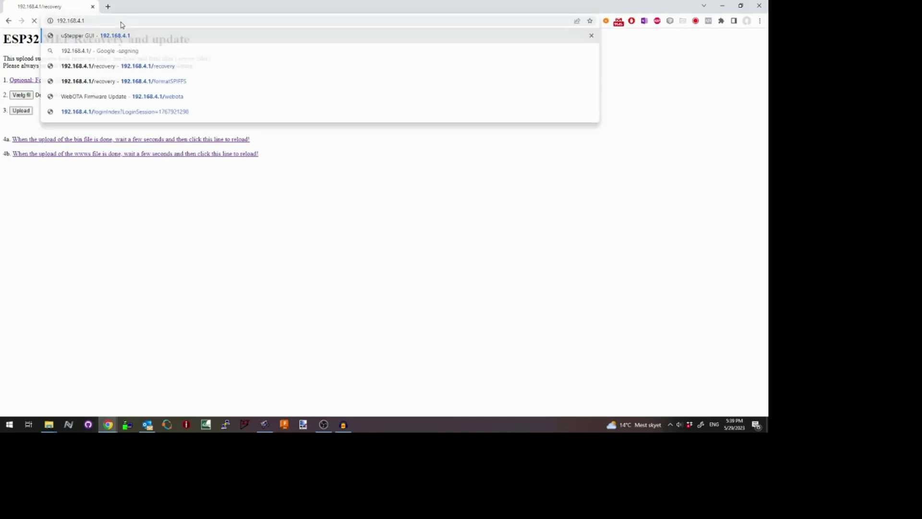
pyautogui.press('Return')
pyautogui.click(351, 174)
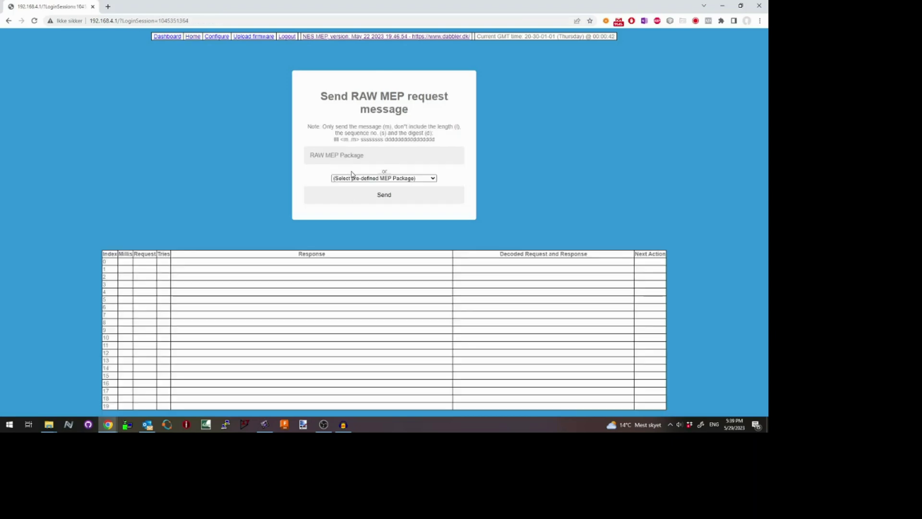
# In Configure, set the SSID to My Wi-Fi Network and enter its Wi-Fi password.
pyautogui.click(218, 38)
pyautogui.click(372, 130)
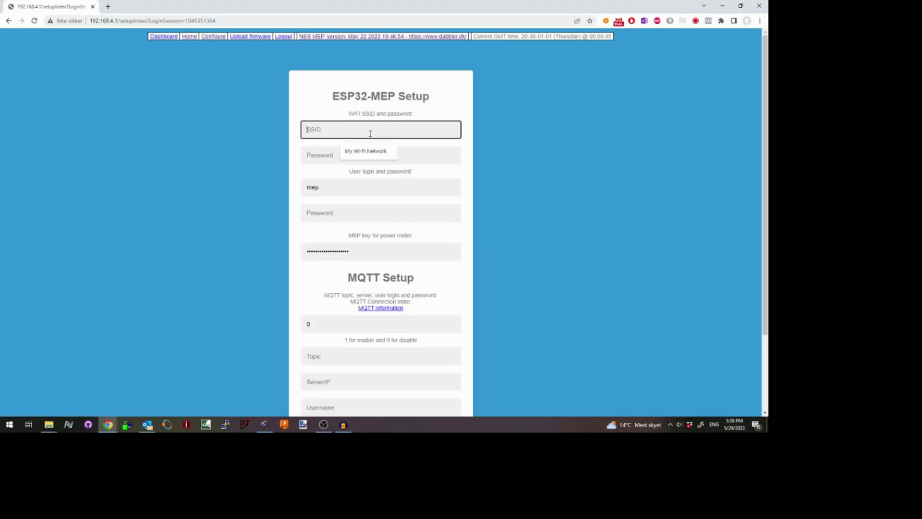
pyautogui.click(358, 151)
pyautogui.click(342, 155)
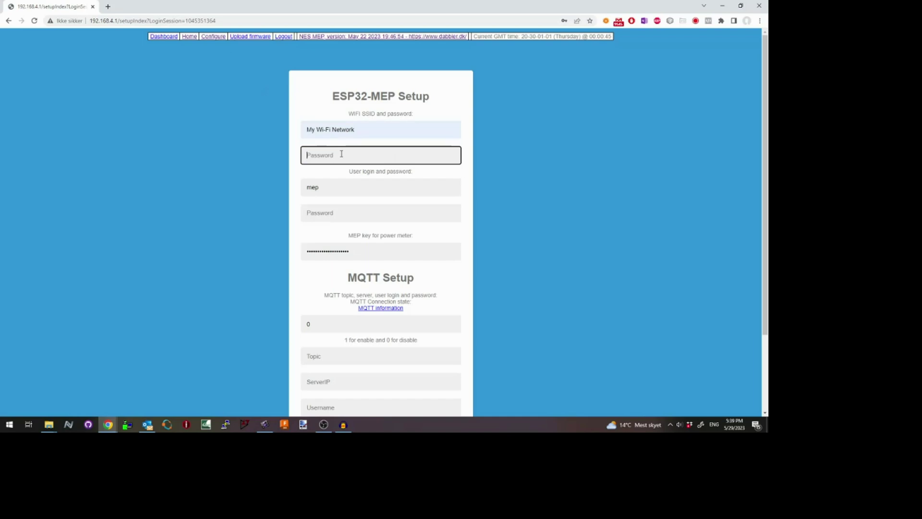
pyautogui.write('password')
# Replace the old MEP key with a new one, then save and restart the module.
pyautogui.doubleClick(408, 256)
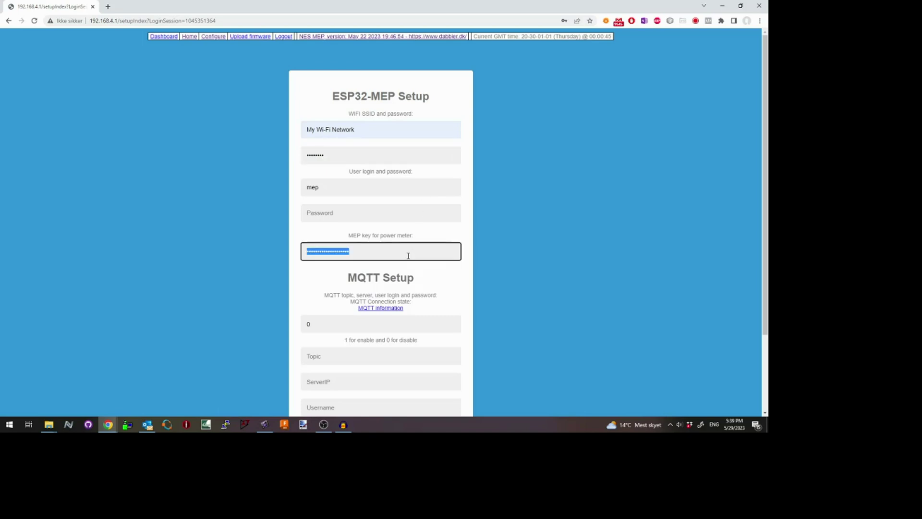
pyautogui.press('BackSpace')
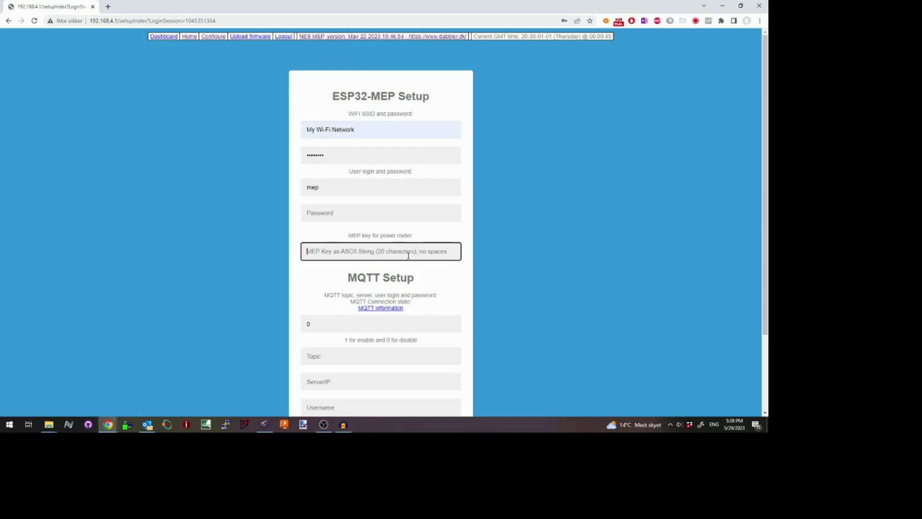
pyautogui.write('••••••')
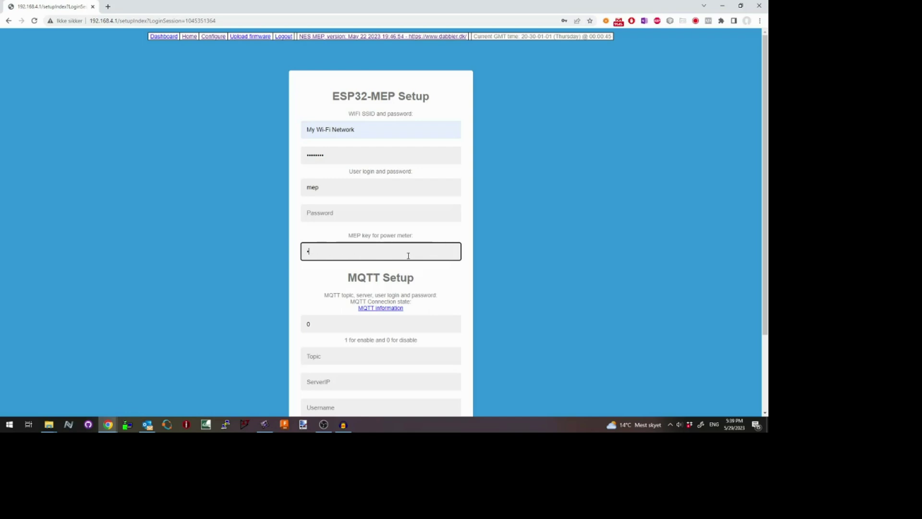
pyautogui.write('•••••••••••••')
pyautogui.scroll(-2, 555, 260)
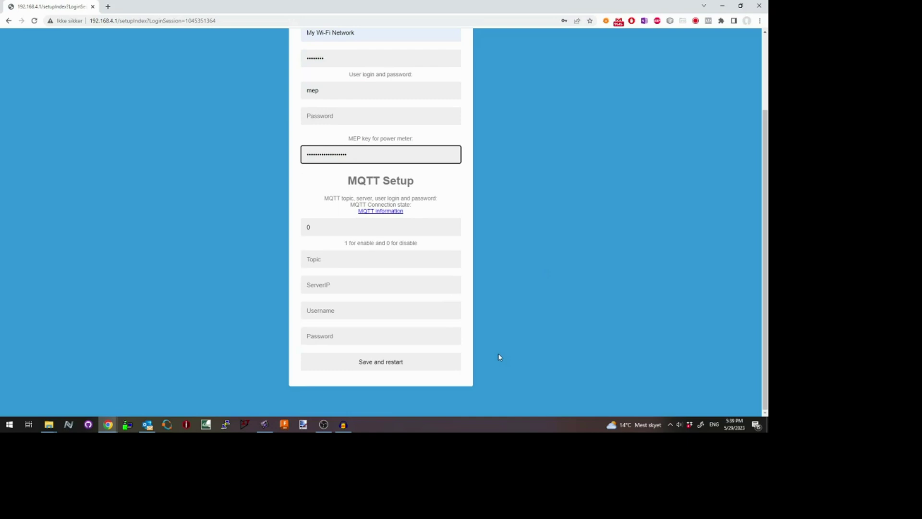
pyautogui.click(397, 365)
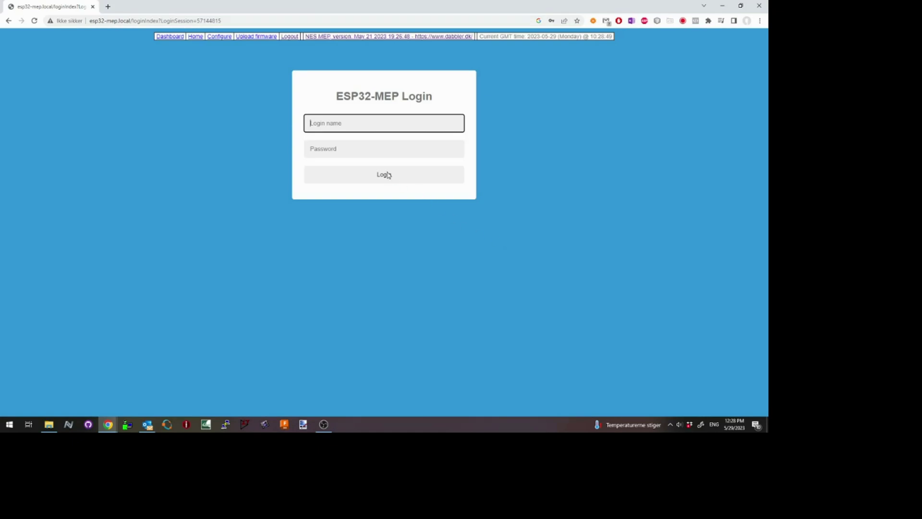
# Log in at esp32-mep.local and open the Dashboard of meter readings.
pyautogui.click(384, 174)
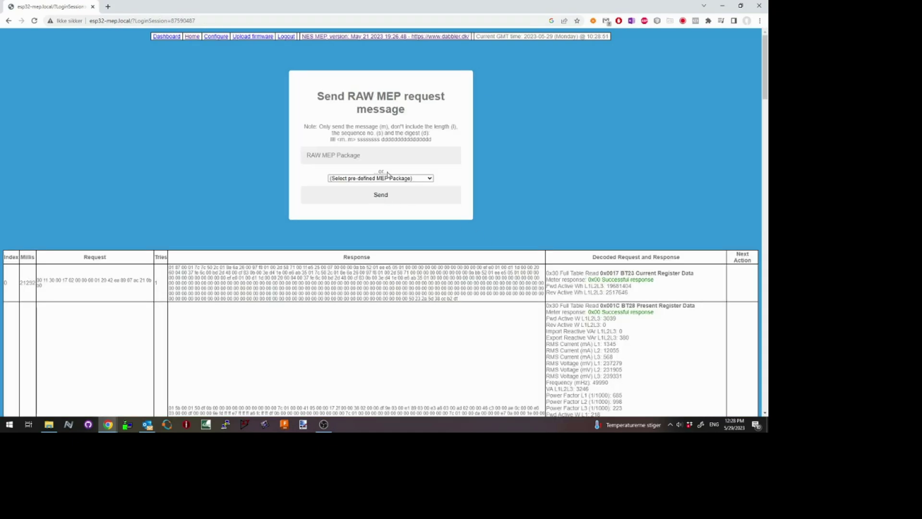
pyautogui.click(159, 37)
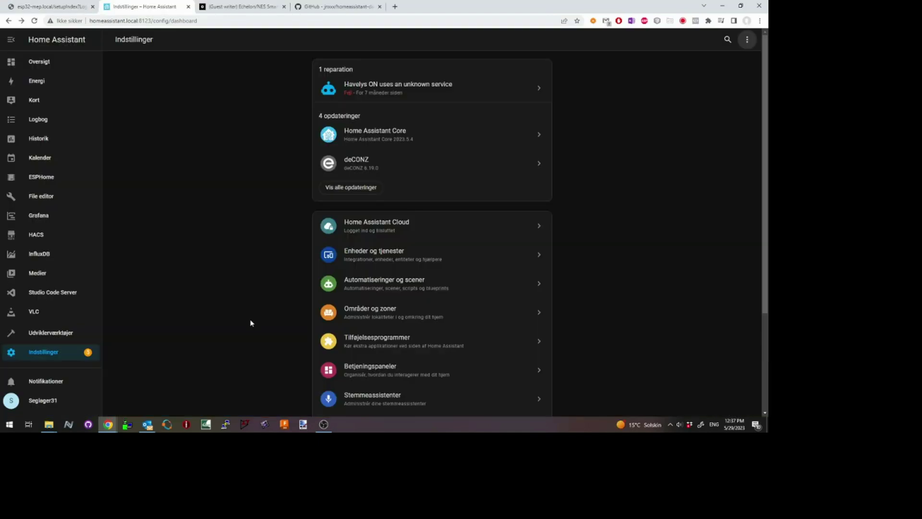
# Search HACS integrations for 'dabbler' and download the Dabbler.dk reader v1.0.4.
pyautogui.click(36, 235)
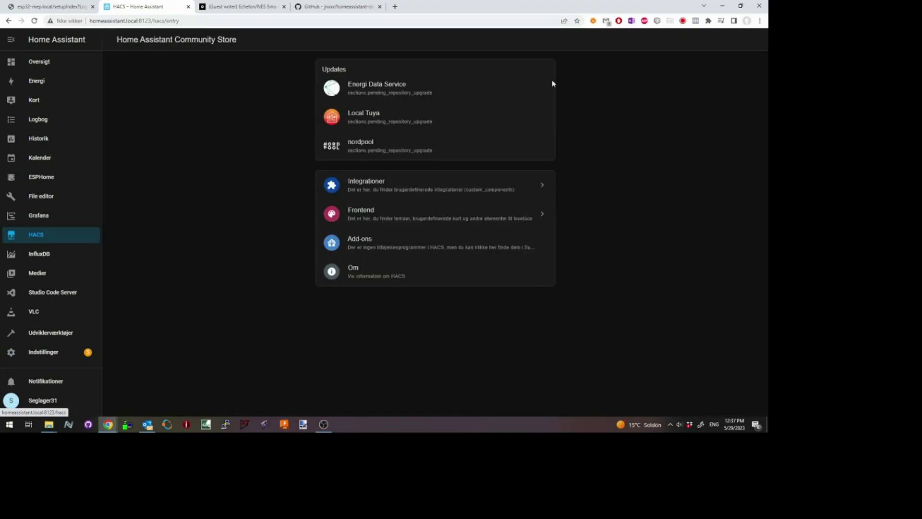
pyautogui.click(403, 187)
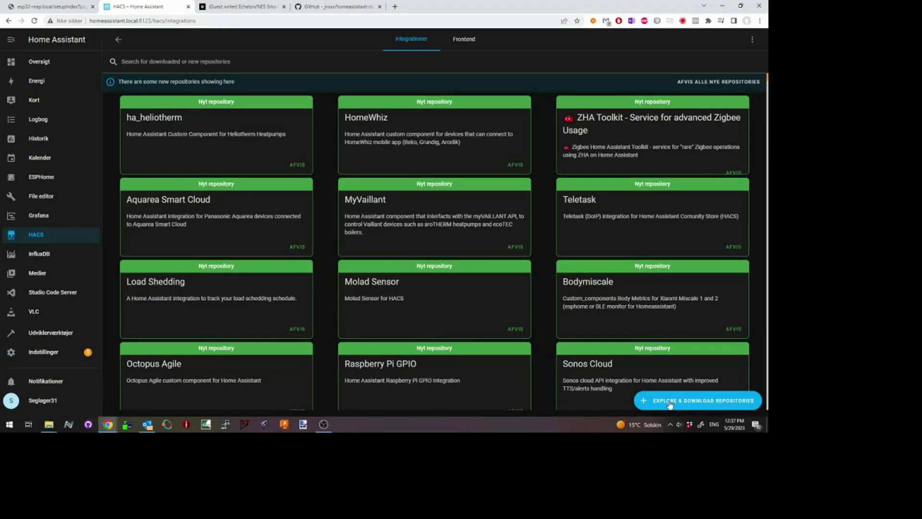
pyautogui.click(698, 400)
pyautogui.click(212, 94)
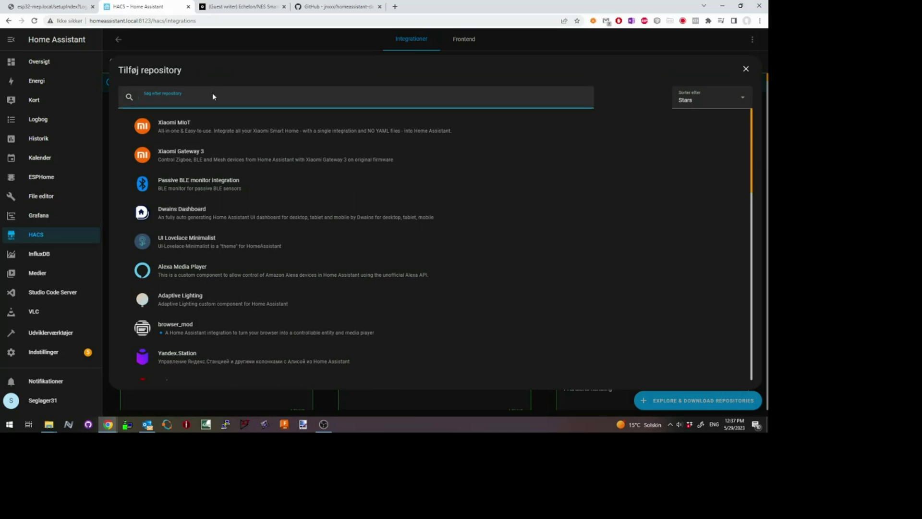
pyautogui.write('dabbler')
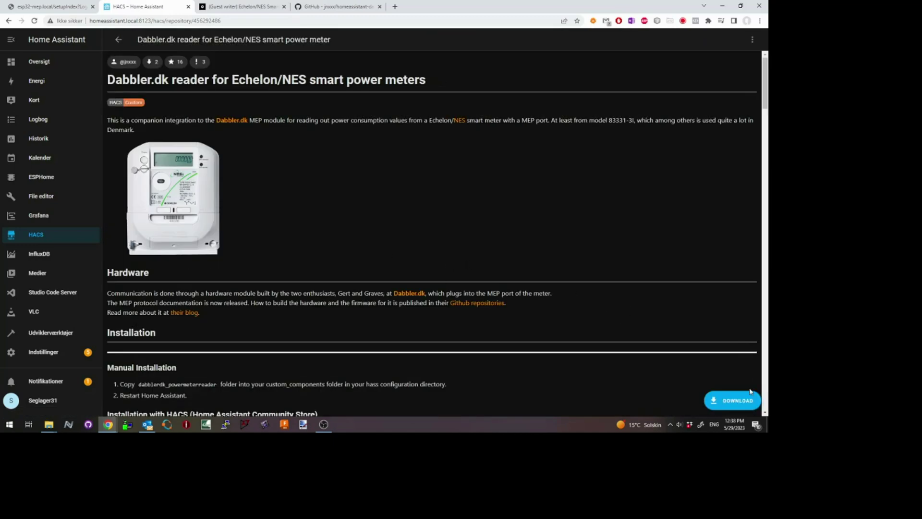
pyautogui.click(739, 402)
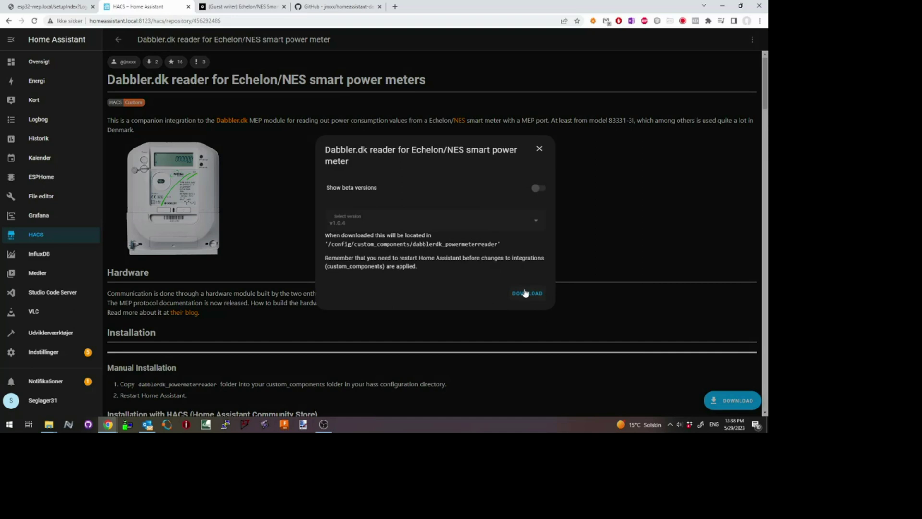
pyautogui.click(526, 293)
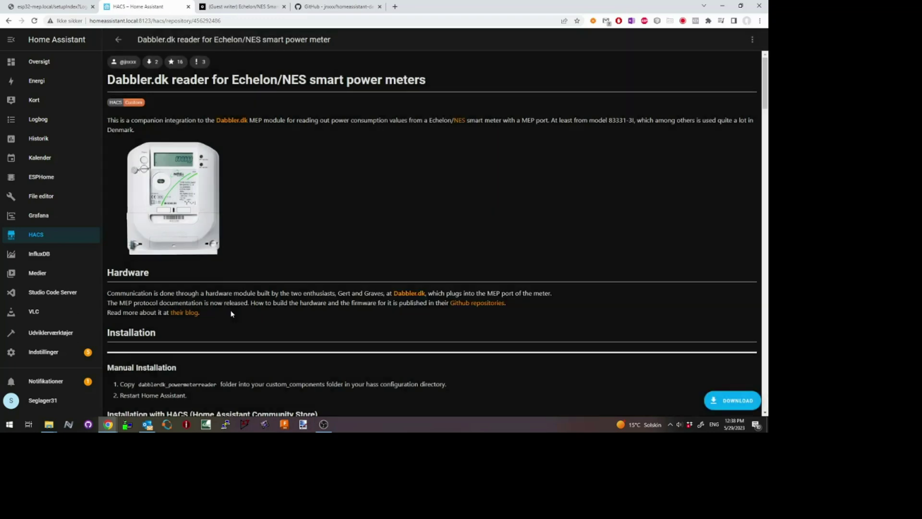
pyautogui.scroll(-5, 432, 236)
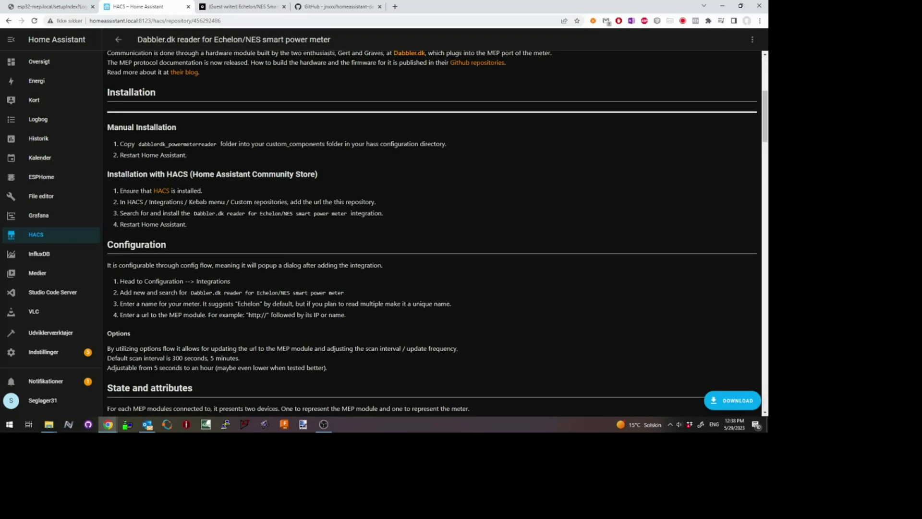
pyautogui.scroll(3, 222, 307)
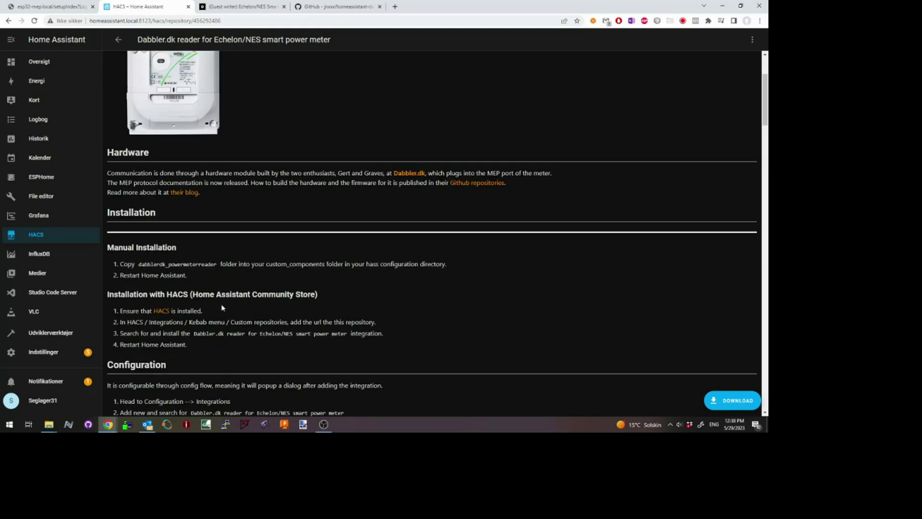
pyautogui.click(56, 355)
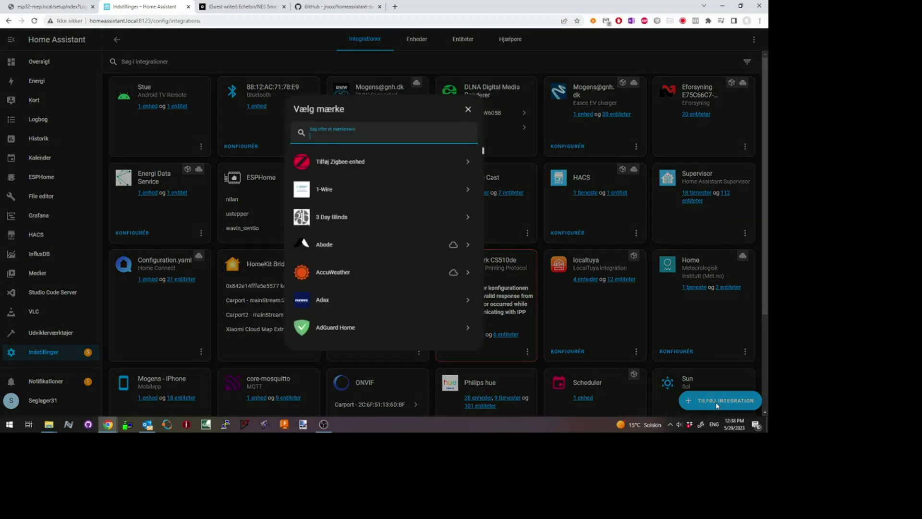
pyautogui.write('dabbl')
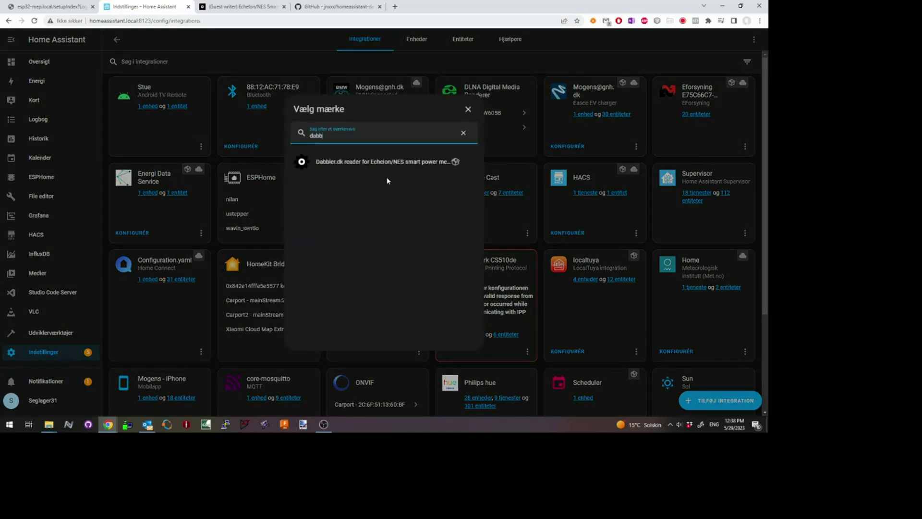
pyautogui.click(371, 163)
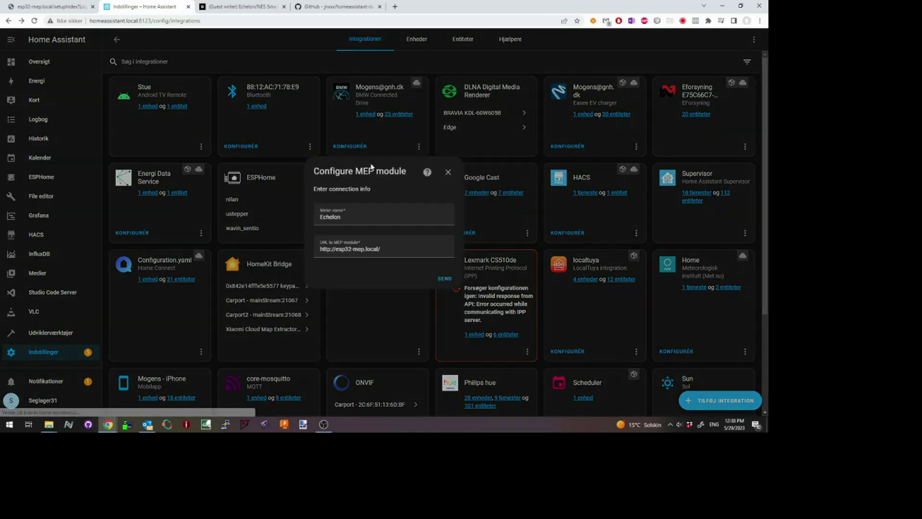
pyautogui.click(445, 279)
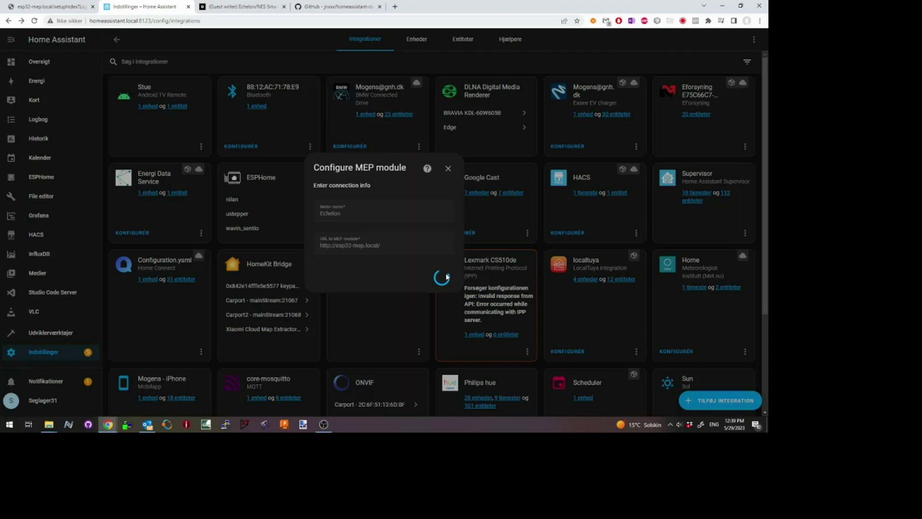
pyautogui.click(448, 250)
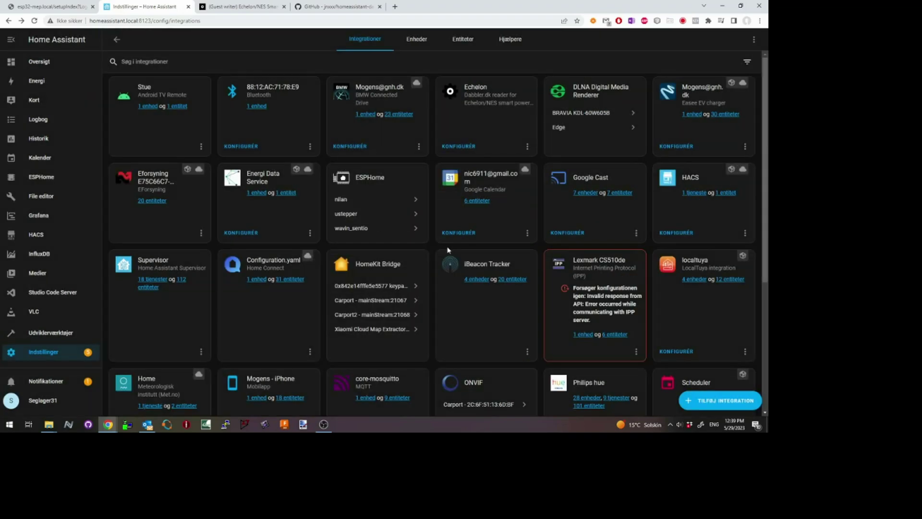
pyautogui.scroll(-4, 380, 288)
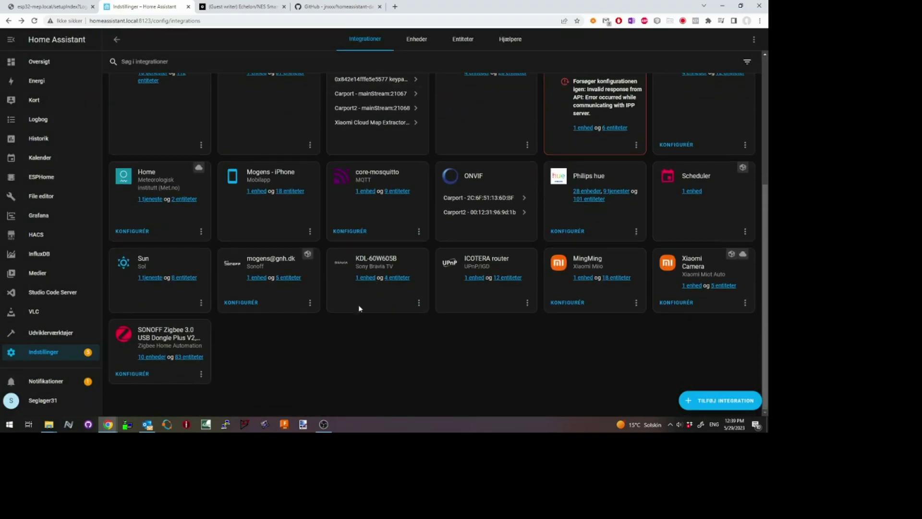
pyautogui.scroll(4, 358, 304)
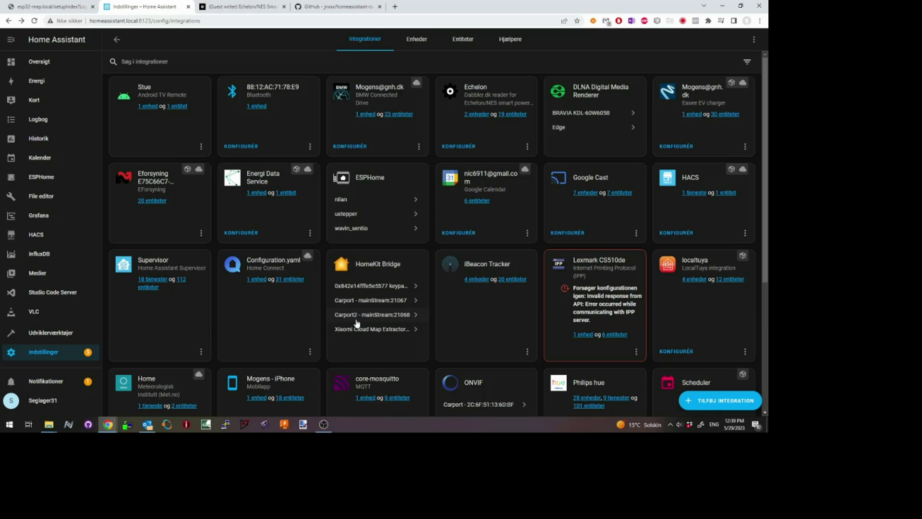
pyautogui.click(478, 114)
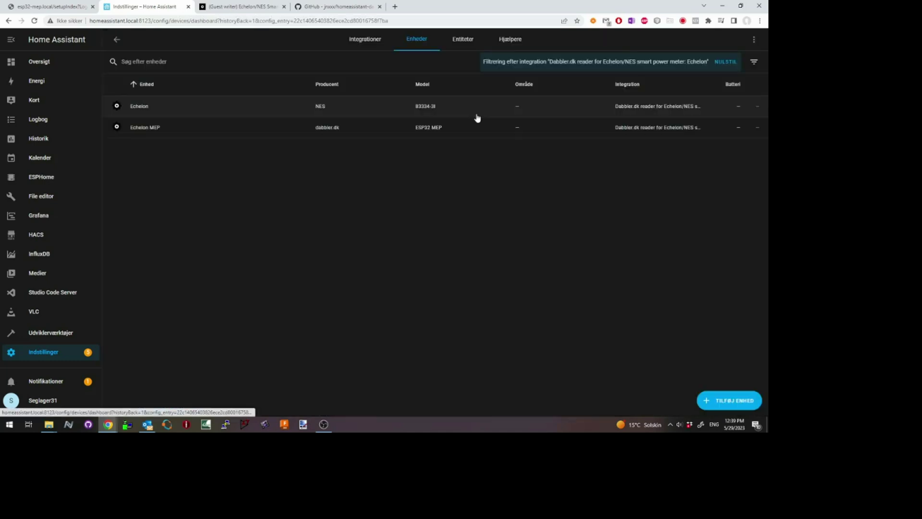
# Inspect the Echelon MEP and Echelon meter device pages, then go to Dashboards settings.
pyautogui.click(167, 129)
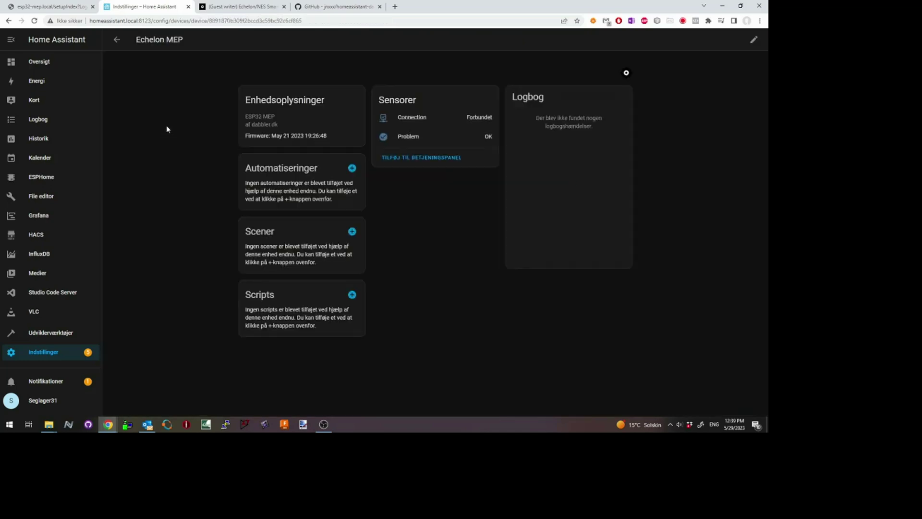
pyautogui.click(117, 40)
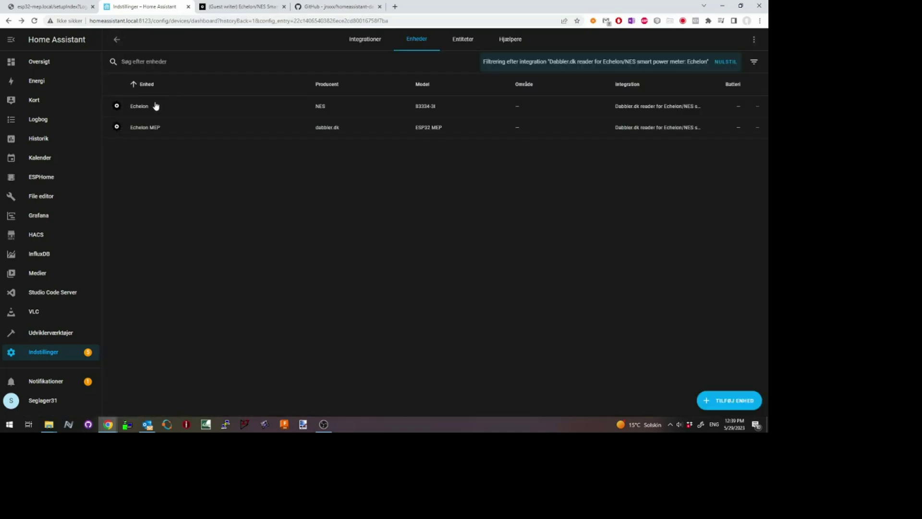
pyautogui.click(151, 106)
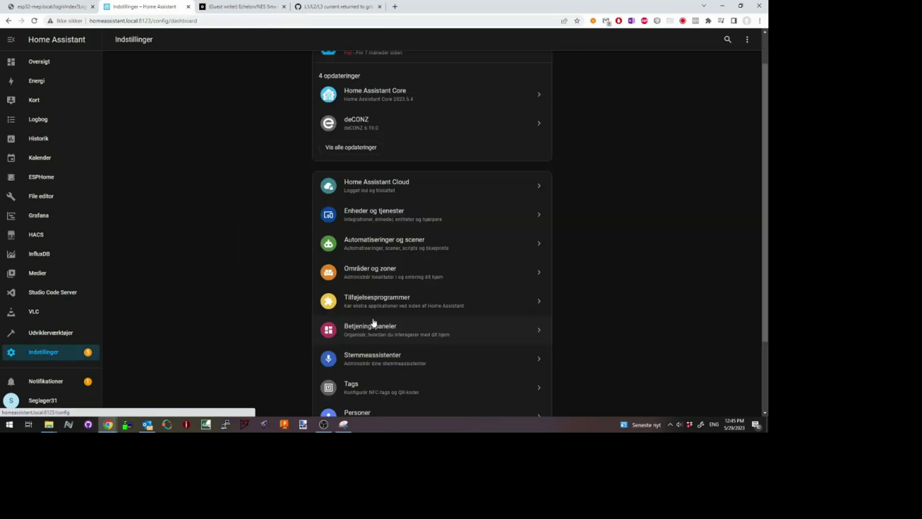
pyautogui.click(369, 333)
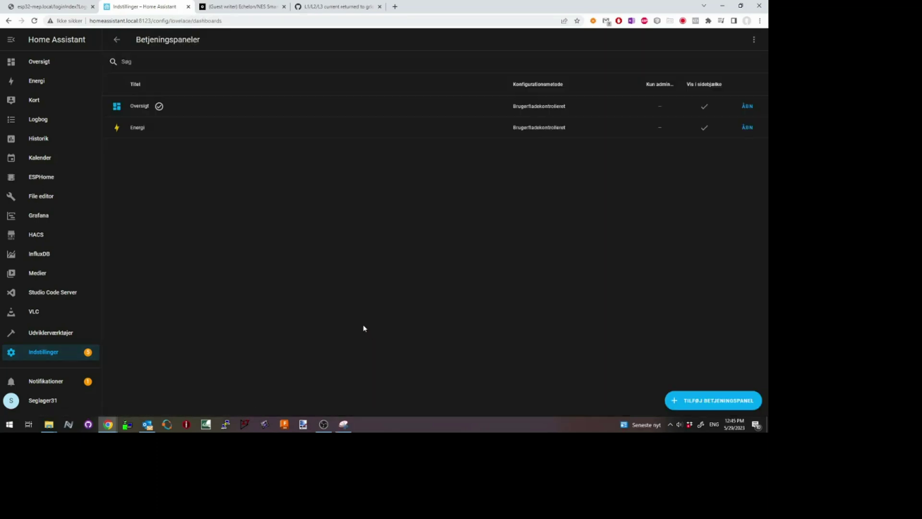
# Add Echelon energy consumption as the Energi grid consumption source, save, and view the Energi dashboard.
pyautogui.click(150, 127)
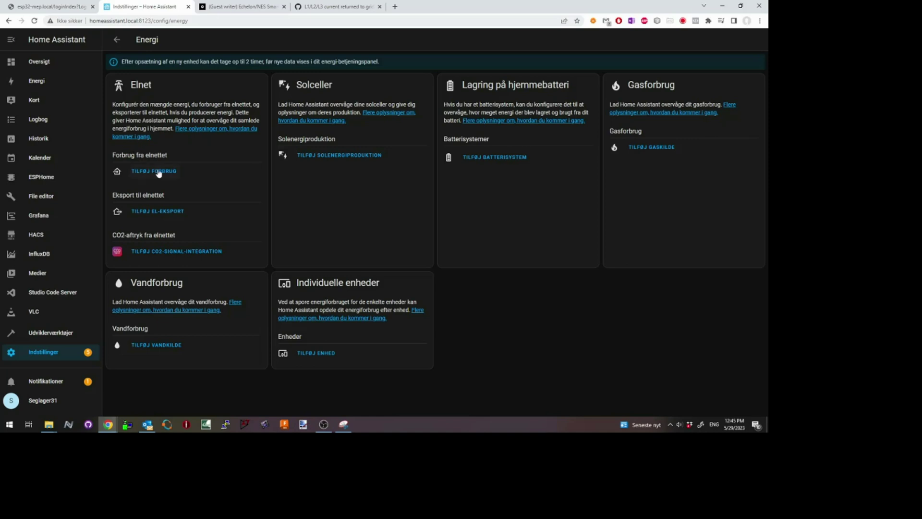
pyautogui.click(160, 173)
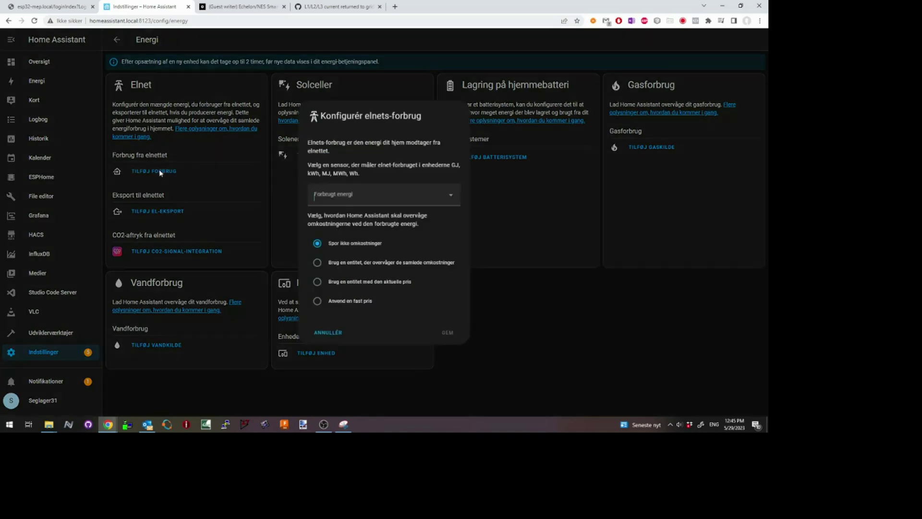
pyautogui.click(452, 195)
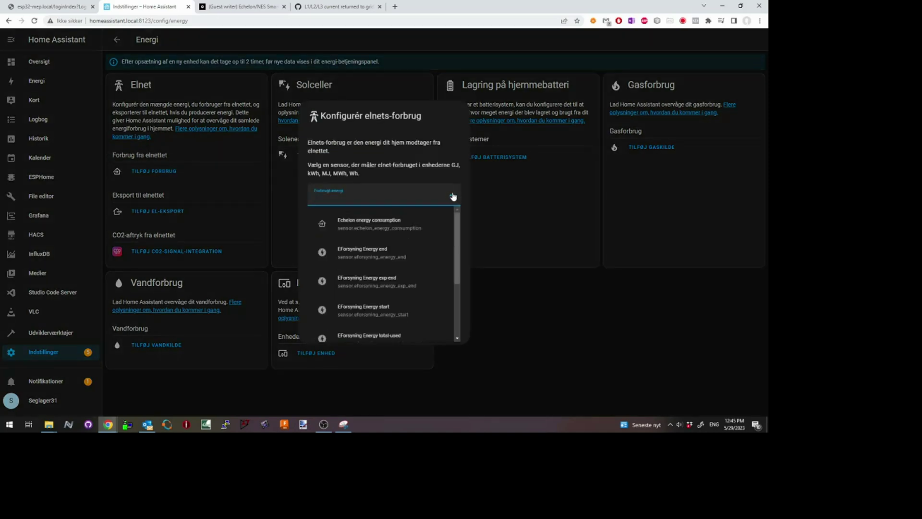
pyautogui.click(412, 225)
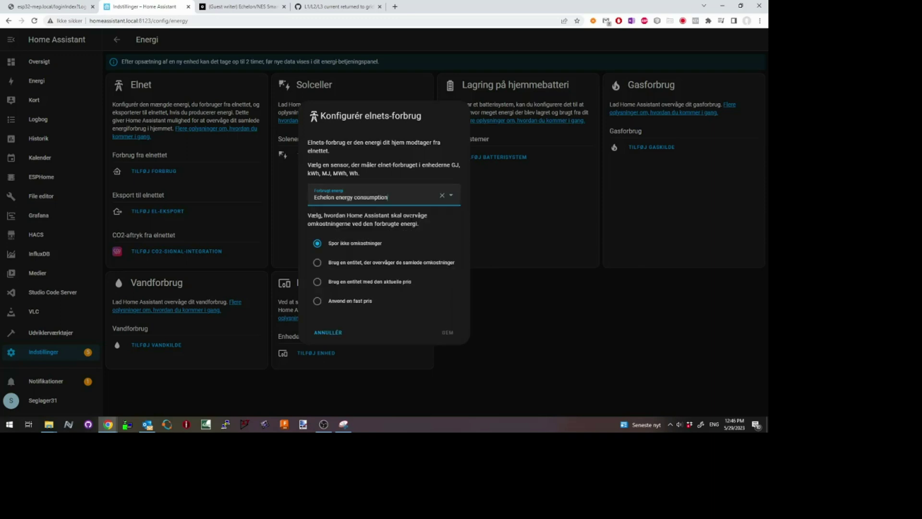
pyautogui.click(449, 331)
pyautogui.click(447, 332)
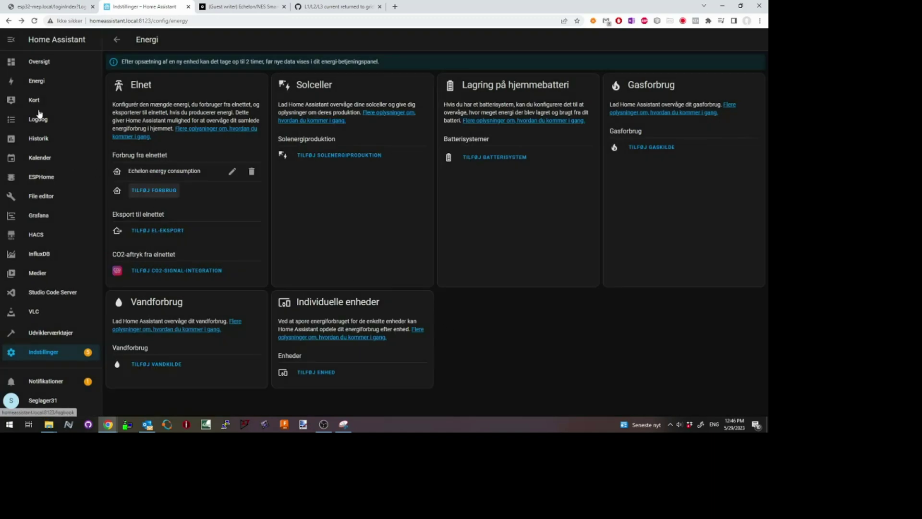
pyautogui.click(35, 87)
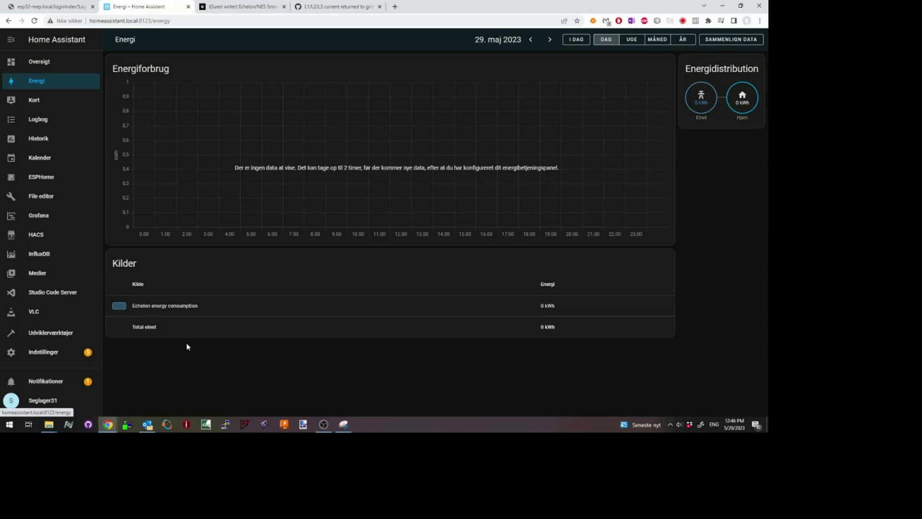
# Enable the Echelon L3 voltage entity through its entity settings.
pyautogui.click(48, 357)
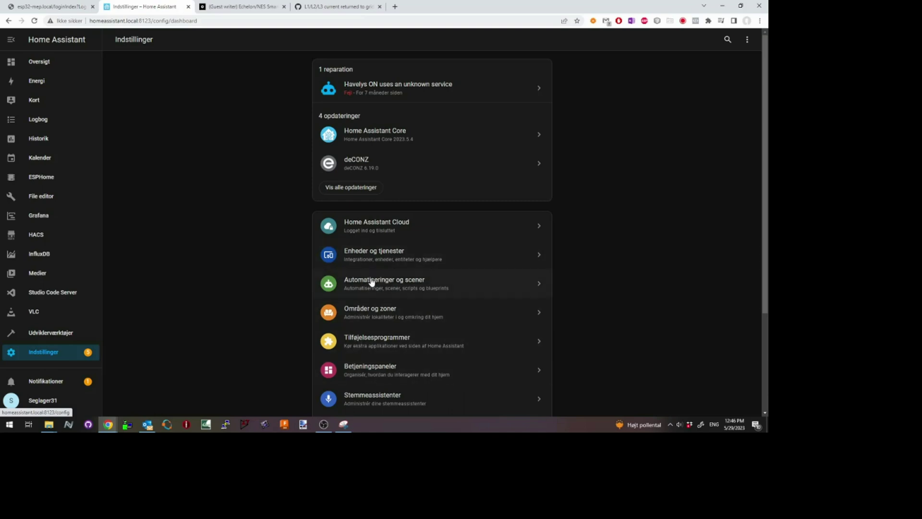
pyautogui.click(367, 258)
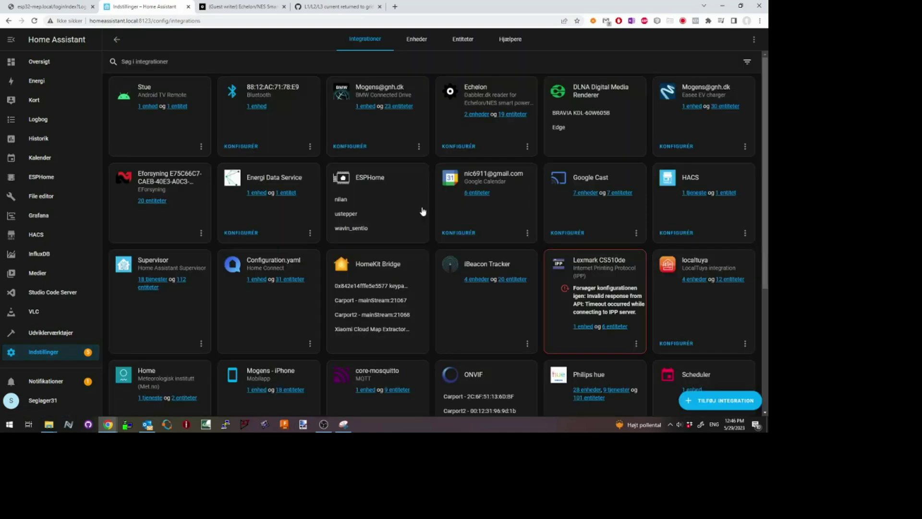
pyautogui.click(510, 114)
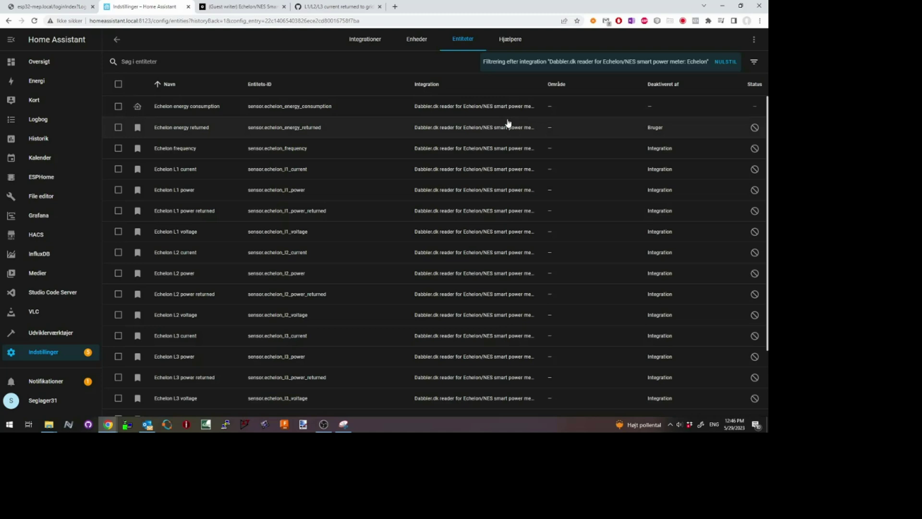
pyautogui.scroll(-2, 230, 325)
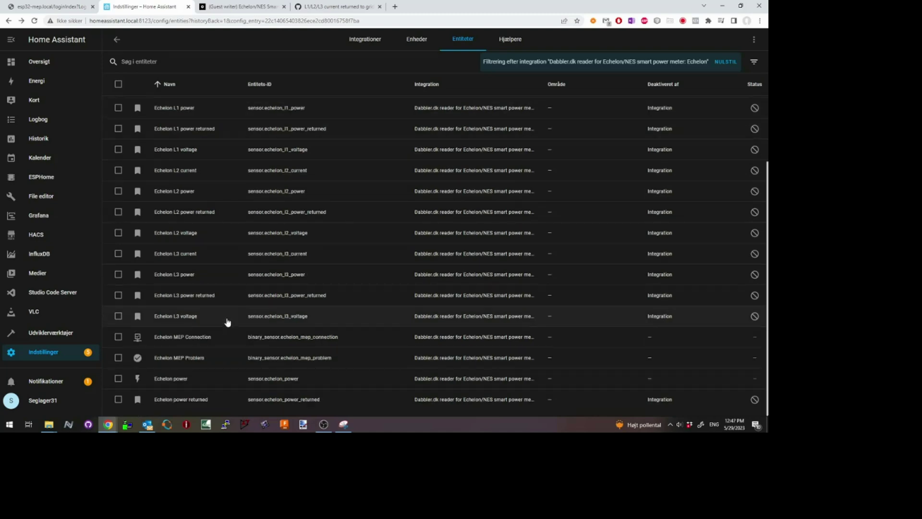
pyautogui.click(169, 318)
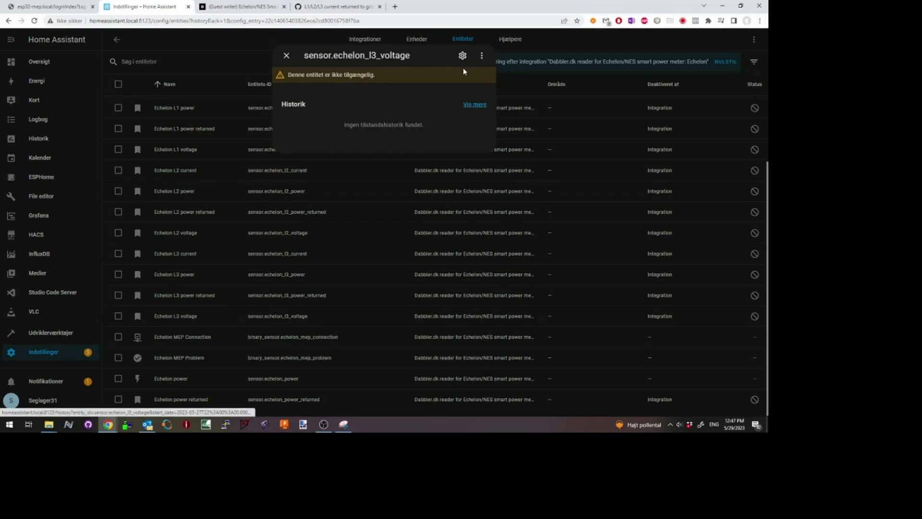
pyautogui.click(462, 56)
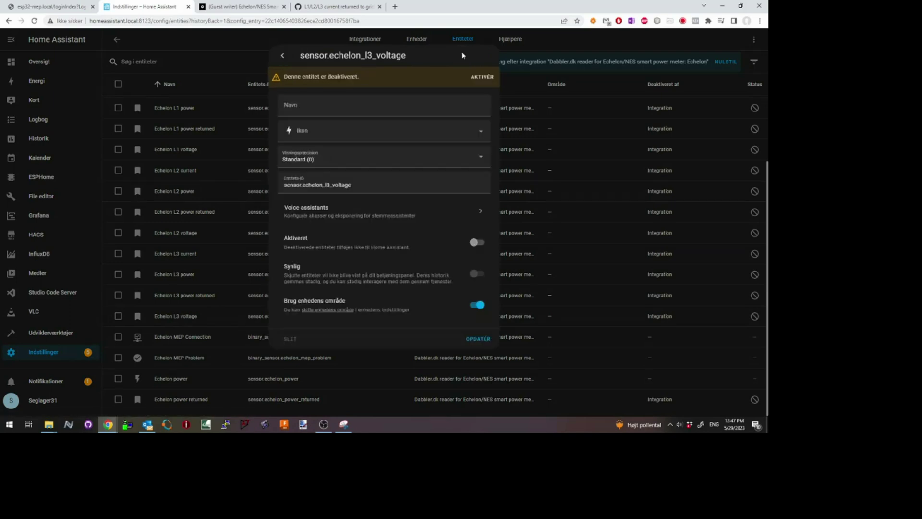
pyautogui.click(477, 244)
pyautogui.click(482, 340)
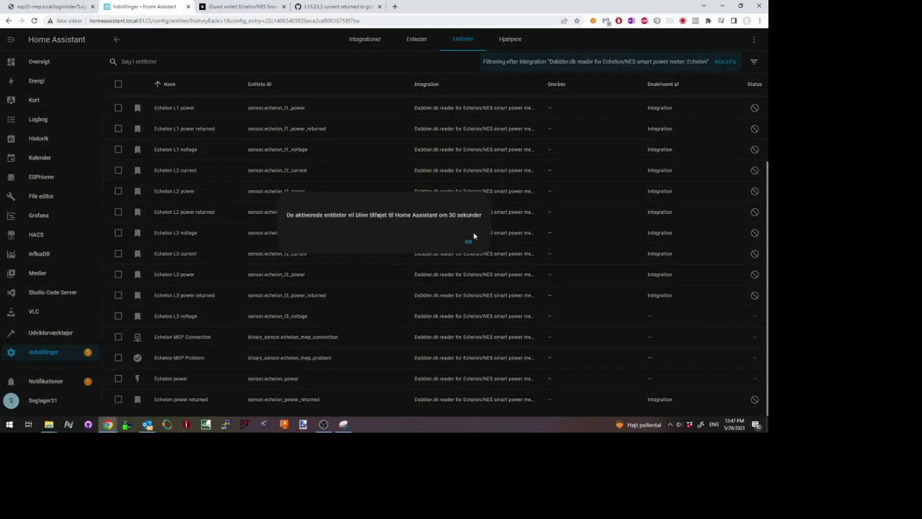
pyautogui.click(469, 240)
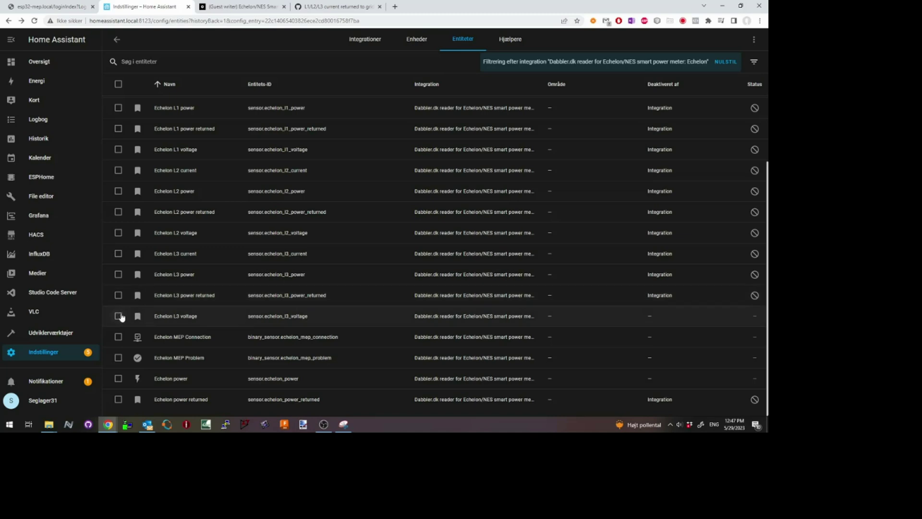
# Select the L1–L3 power, current, voltage and frequency entities, enable all twelve, then open Echelon's connection settings.
pyautogui.click(118, 295)
pyautogui.click(118, 275)
pyautogui.click(118, 254)
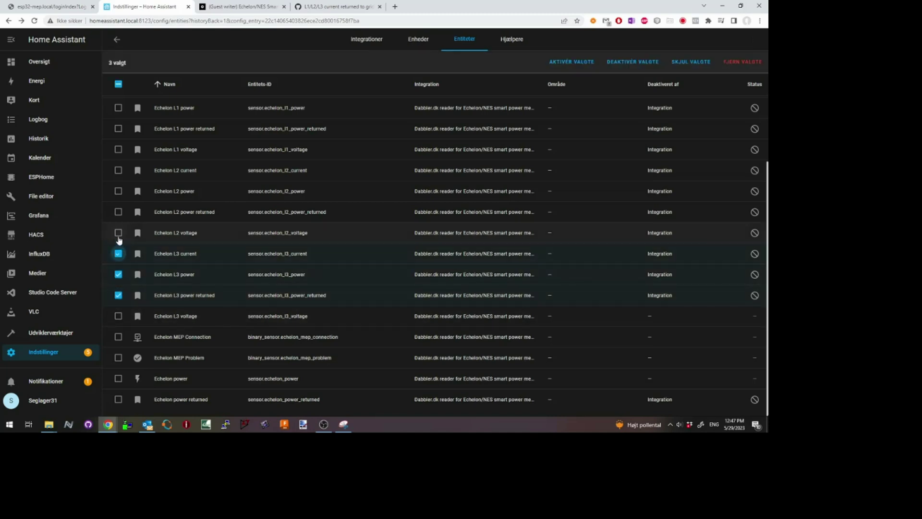
pyautogui.click(118, 232)
pyautogui.click(118, 212)
pyautogui.click(118, 192)
pyautogui.click(119, 170)
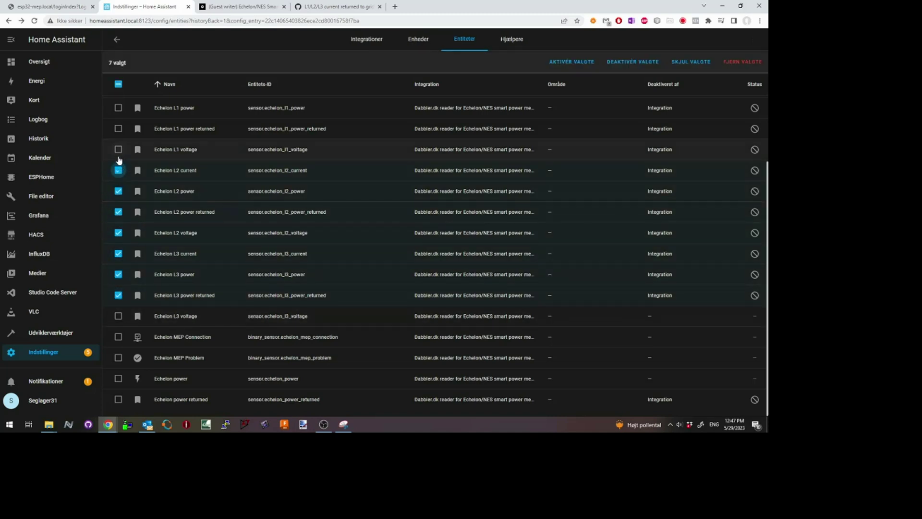
pyautogui.click(118, 150)
pyautogui.click(118, 129)
pyautogui.click(118, 108)
pyautogui.scroll(2, 183, 275)
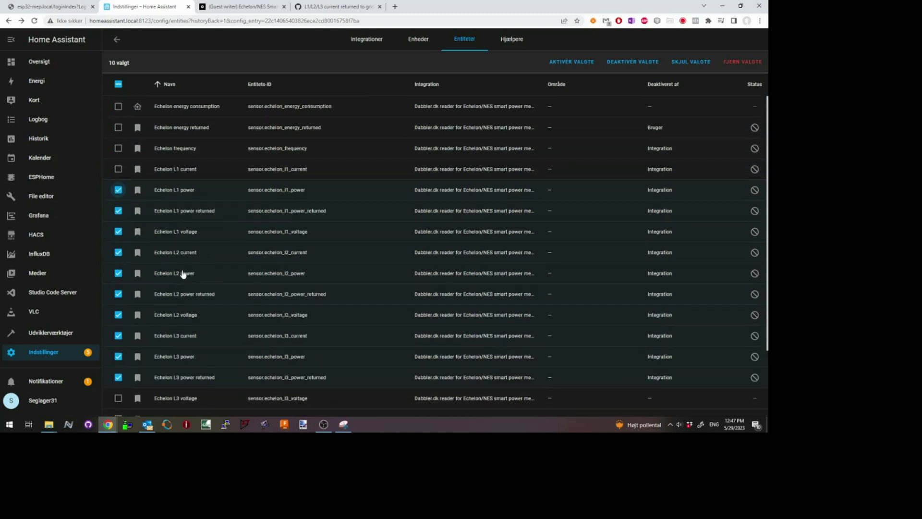
pyautogui.click(118, 169)
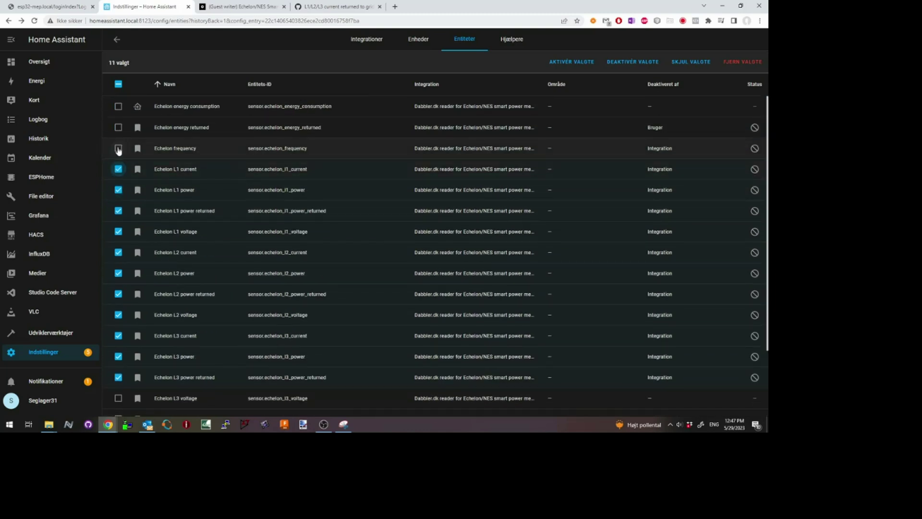
pyautogui.click(118, 149)
pyautogui.scroll(-2, 459, 170)
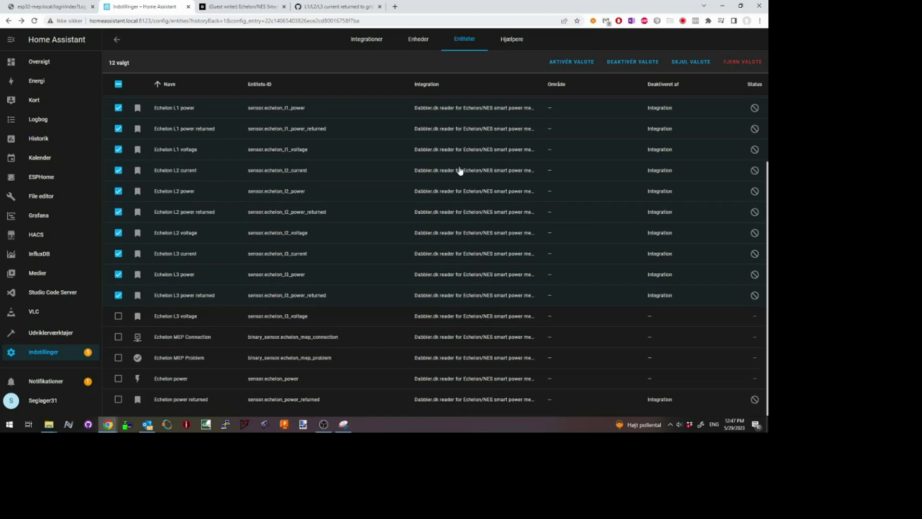
pyautogui.scroll(2, 370, 230)
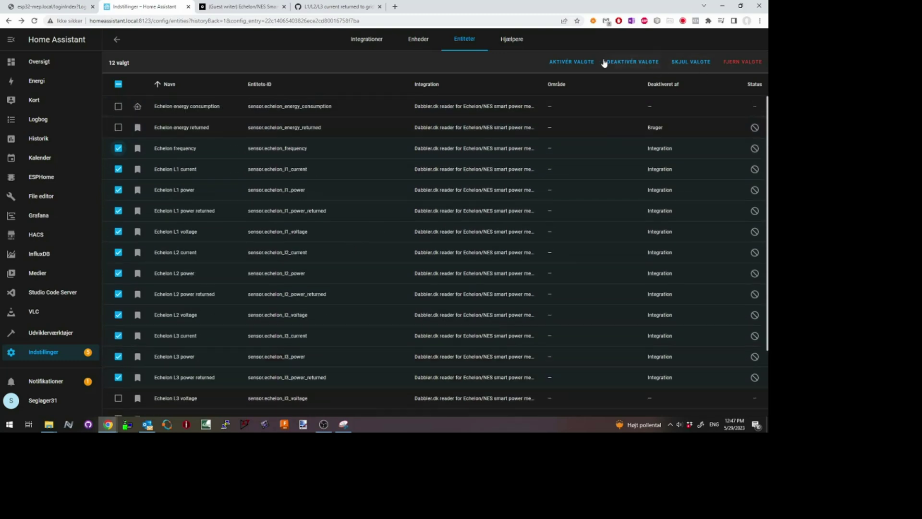
pyautogui.click(584, 62)
pyautogui.click(471, 250)
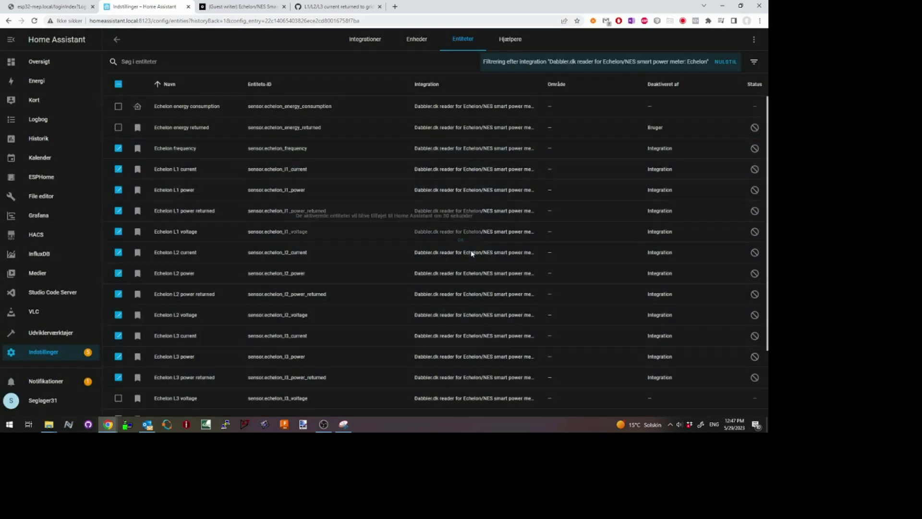
pyautogui.click(468, 242)
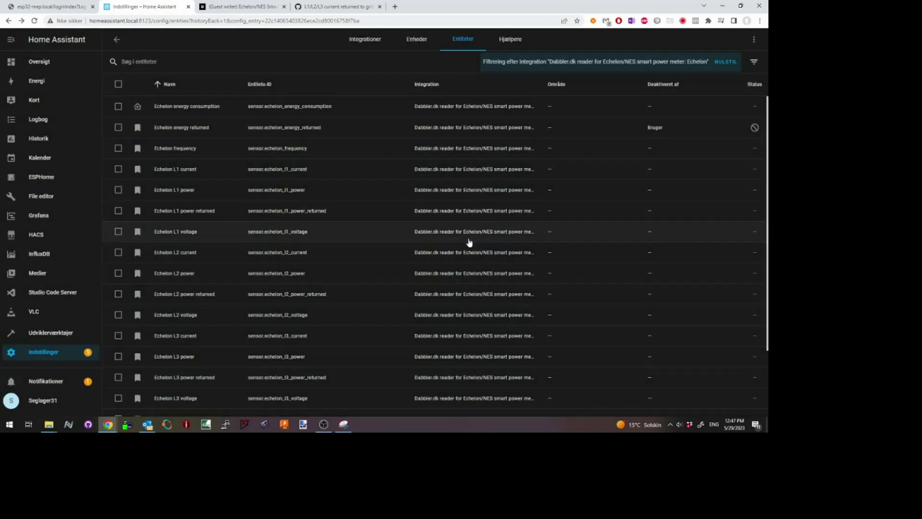
pyautogui.click(449, 147)
# Change the Echelon scan interval from 300 to 30 seconds and open the Echelon meter's device page.
pyautogui.click(343, 249)
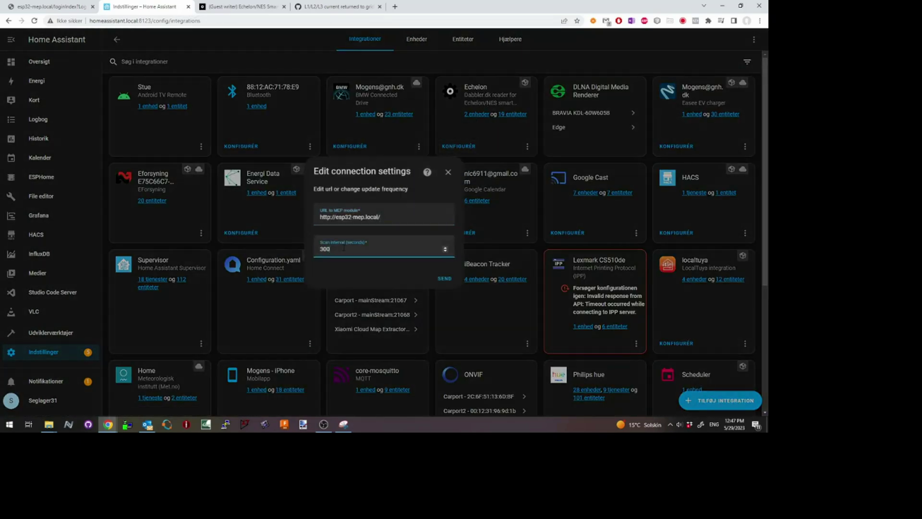
pyautogui.click(445, 279)
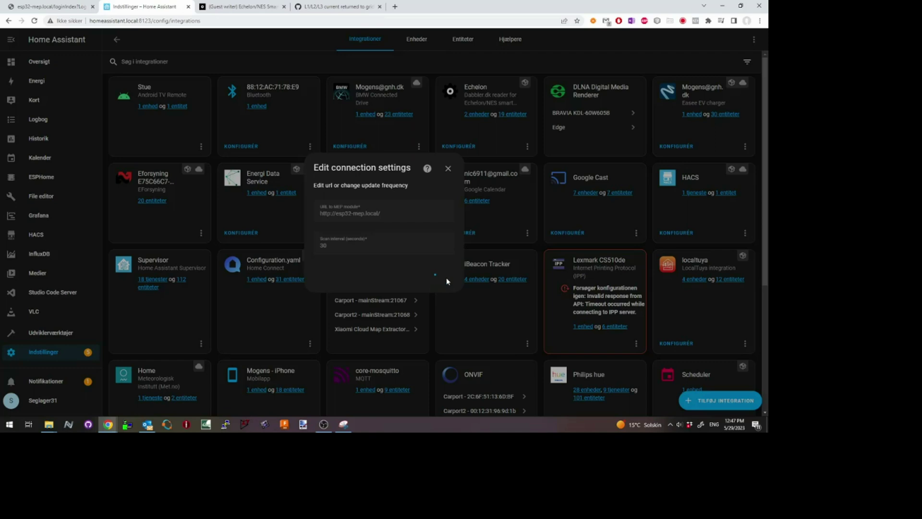
pyautogui.click(443, 243)
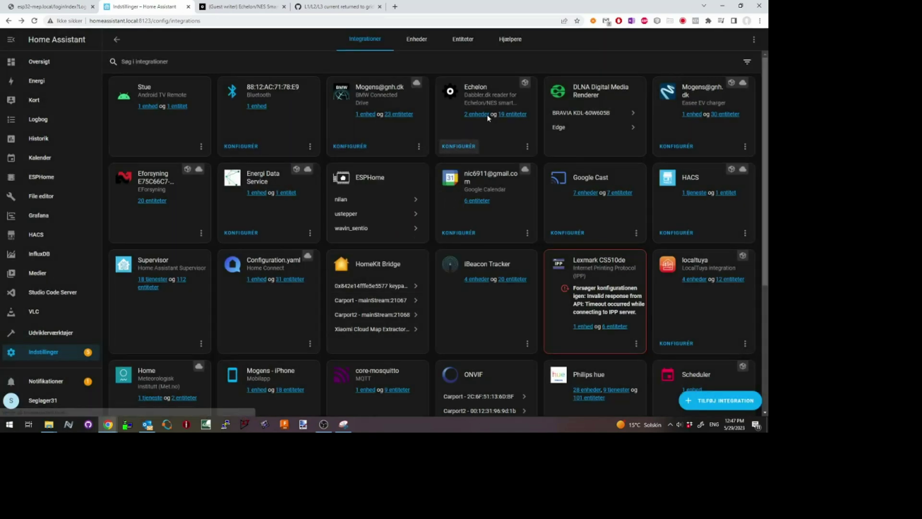
pyautogui.click(476, 114)
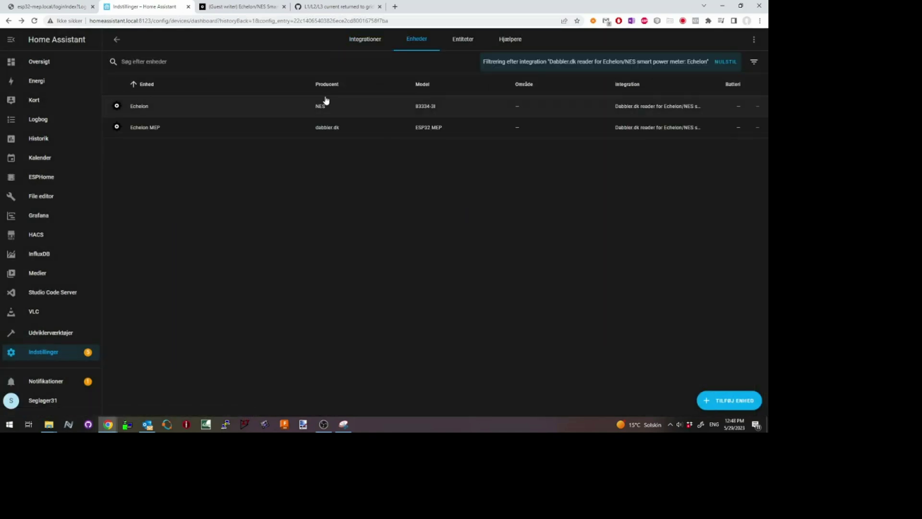
pyautogui.click(319, 107)
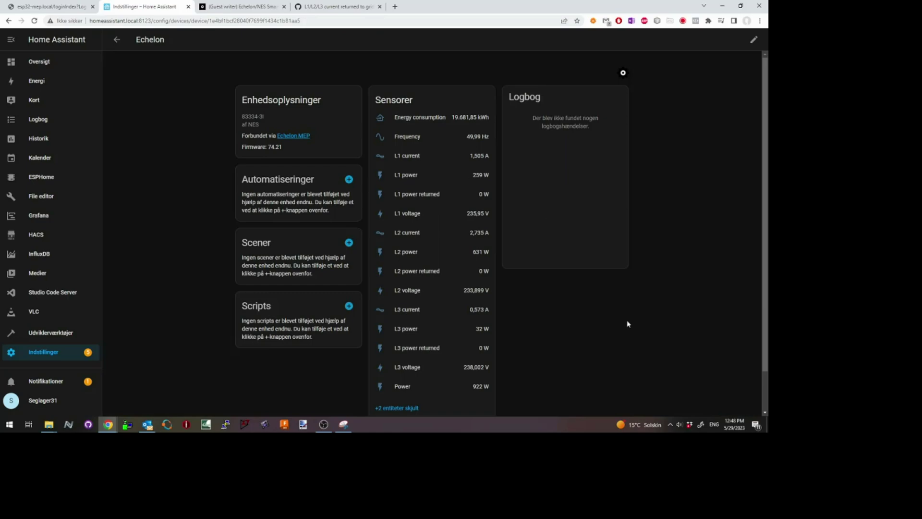